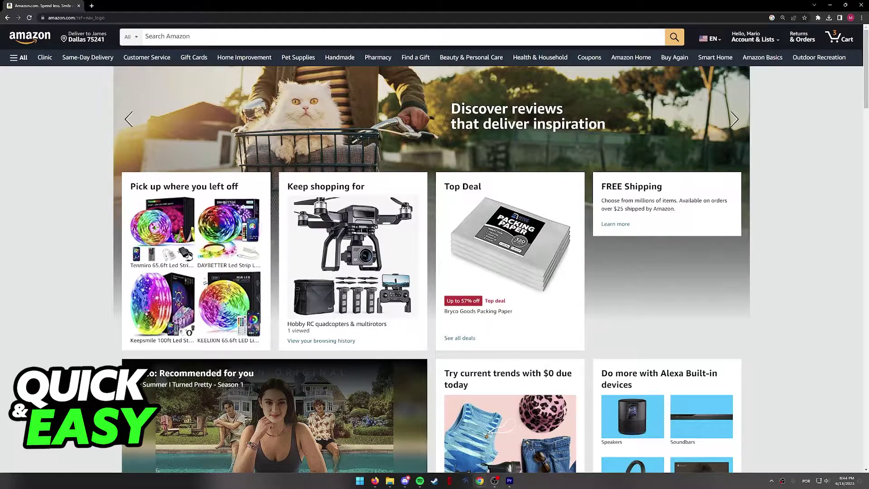
{"action": "scroll", "coordinate": [245, 59], "scroll_direction": "down", "scroll_amount": 3}
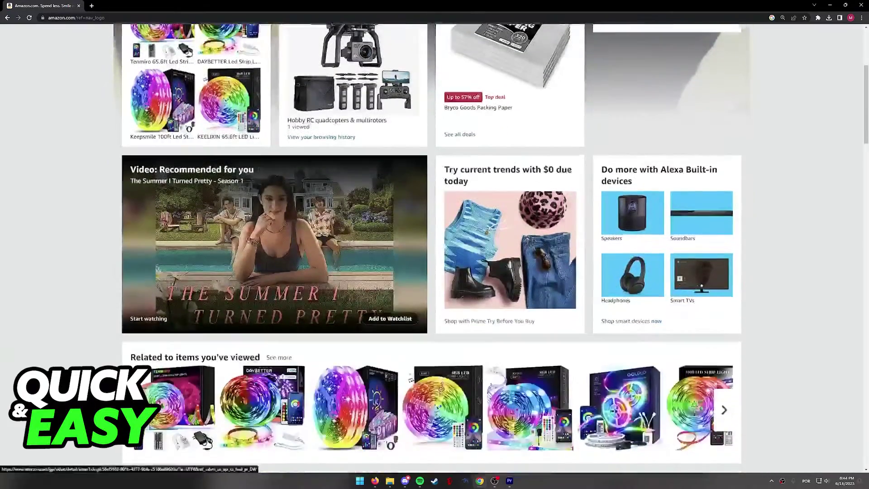
{"action": "scroll", "coordinate": [245, 59], "scroll_direction": "up", "scroll_amount": 3}
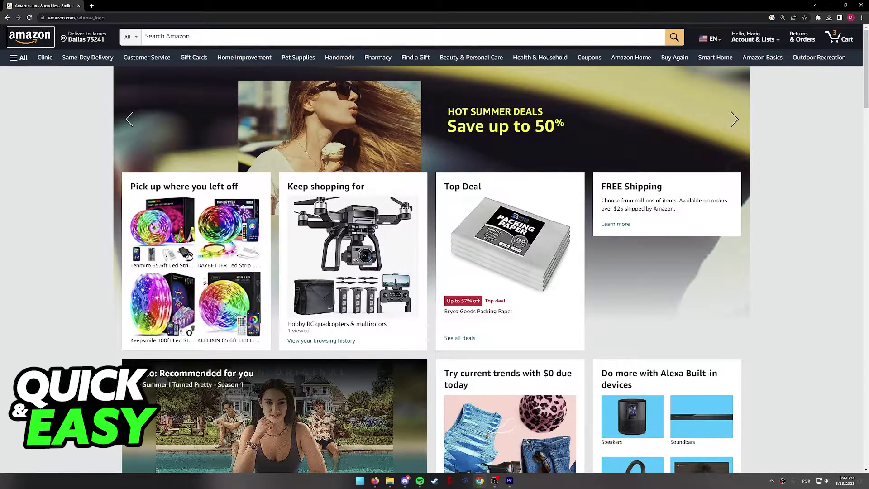
{"action": "scroll", "coordinate": [435, 271], "scroll_direction": "down", "scroll_amount": 4}
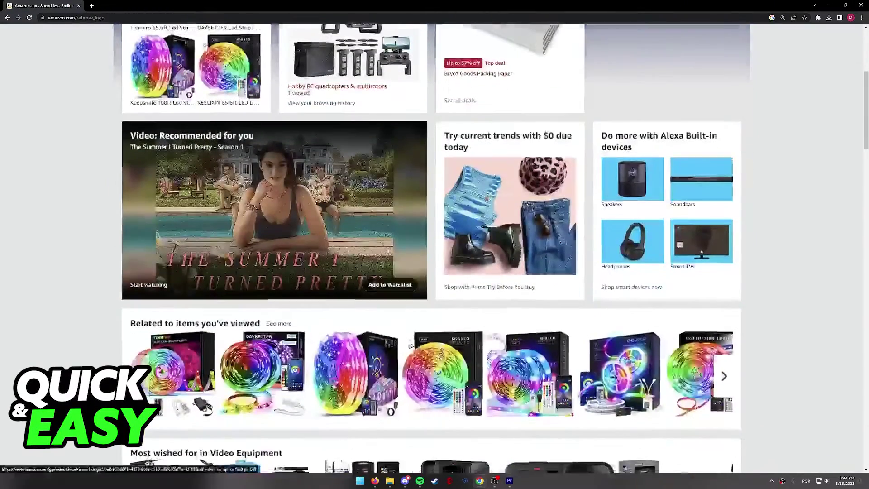
{"action": "scroll", "coordinate": [434, 271], "scroll_direction": "up", "scroll_amount": 3}
{"action": "scroll", "coordinate": [435, 271], "scroll_direction": "up", "scroll_amount": 1}
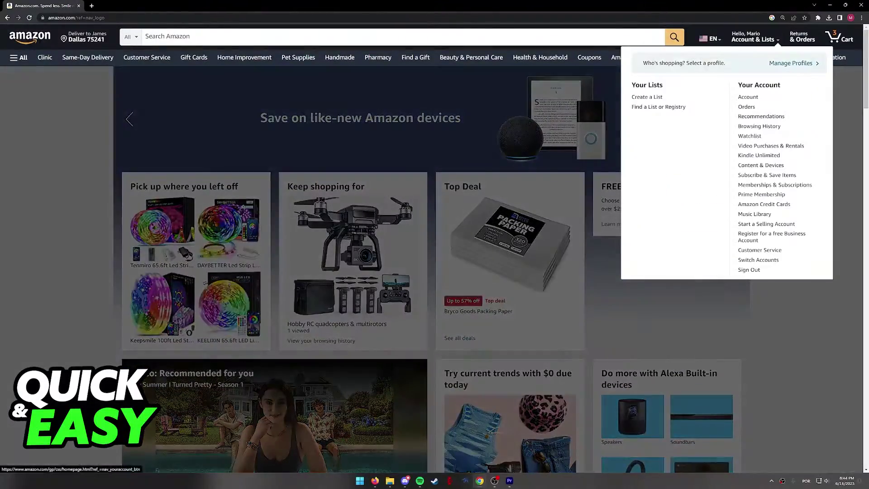
{"action": "left_click", "coordinate": [753, 39]}
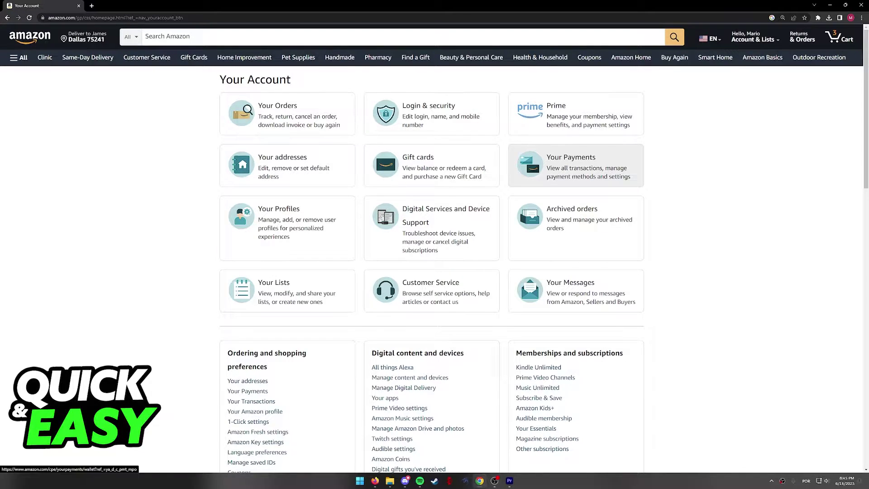
Open the Your Payments card to reach the Wallet and its payment method options
{"action": "left_click", "coordinate": [576, 166]}
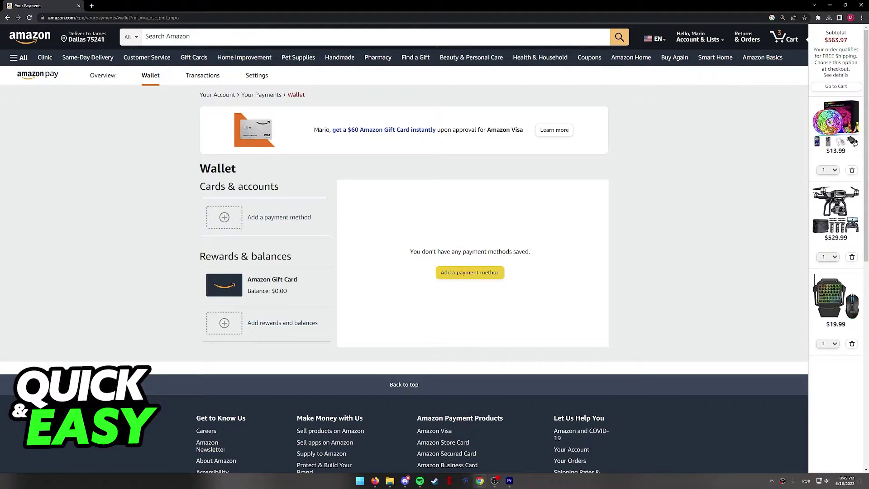
List the Add a New Payment Method options, then open and dismiss the credit/debit card form
{"action": "left_click", "coordinate": [470, 272]}
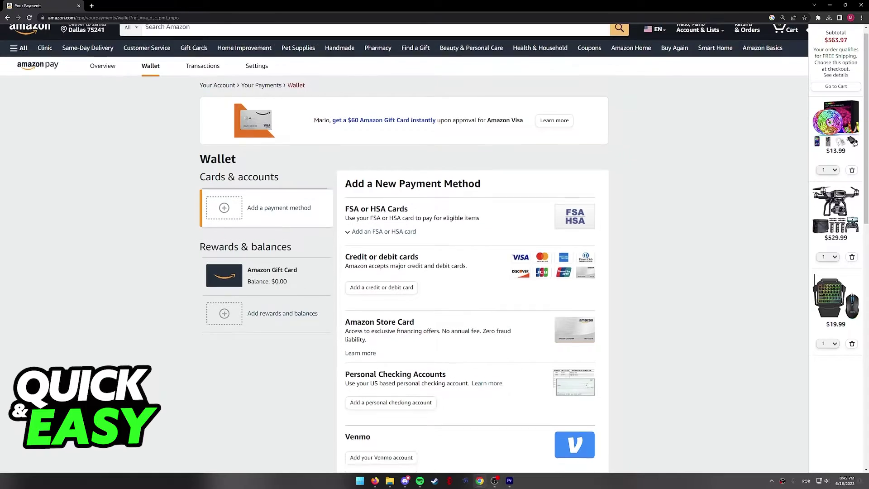
{"action": "scroll", "coordinate": [404, 271], "scroll_direction": "down", "scroll_amount": 2}
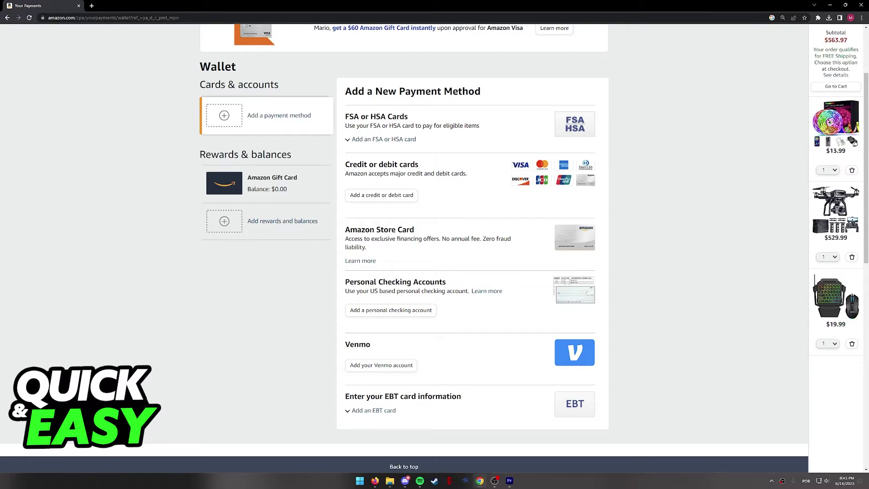
{"action": "scroll", "coordinate": [403, 245], "scroll_direction": "down", "scroll_amount": 2}
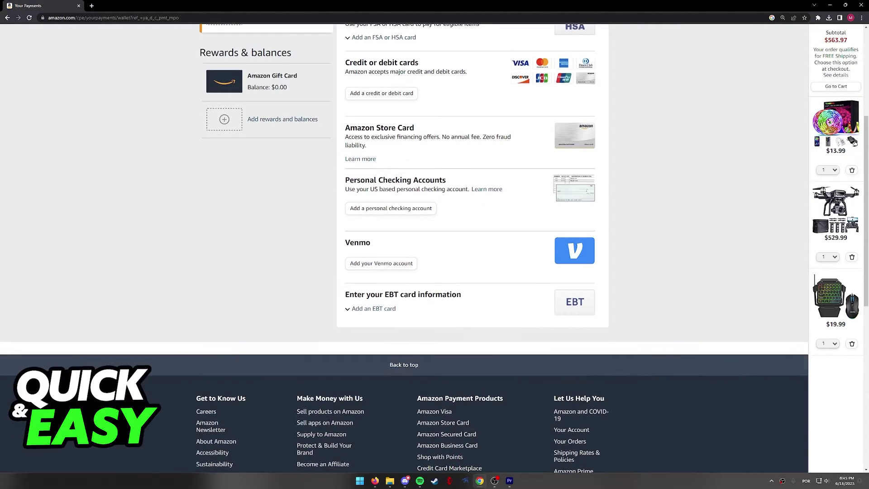
{"action": "scroll", "coordinate": [435, 245], "scroll_direction": "up", "scroll_amount": 3}
{"action": "scroll", "coordinate": [434, 244], "scroll_direction": "down", "scroll_amount": 1}
{"action": "scroll", "coordinate": [434, 245], "scroll_direction": "up", "scroll_amount": 1}
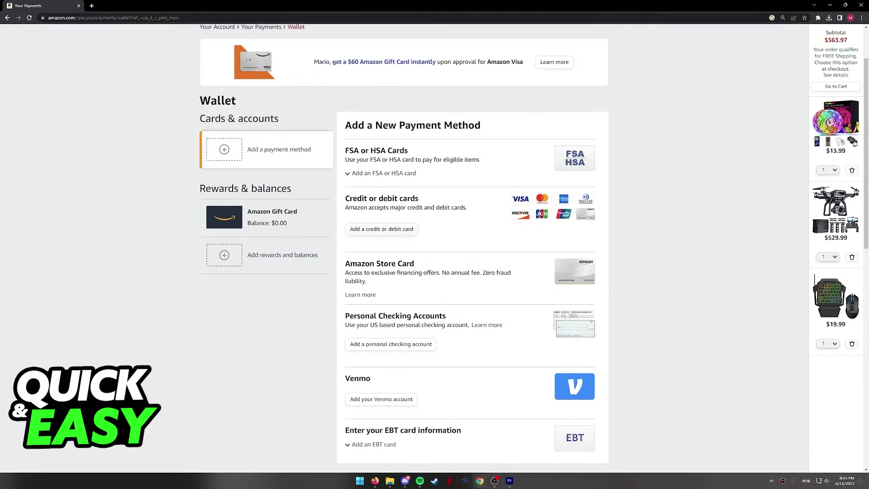
{"action": "left_click", "coordinate": [381, 229]}
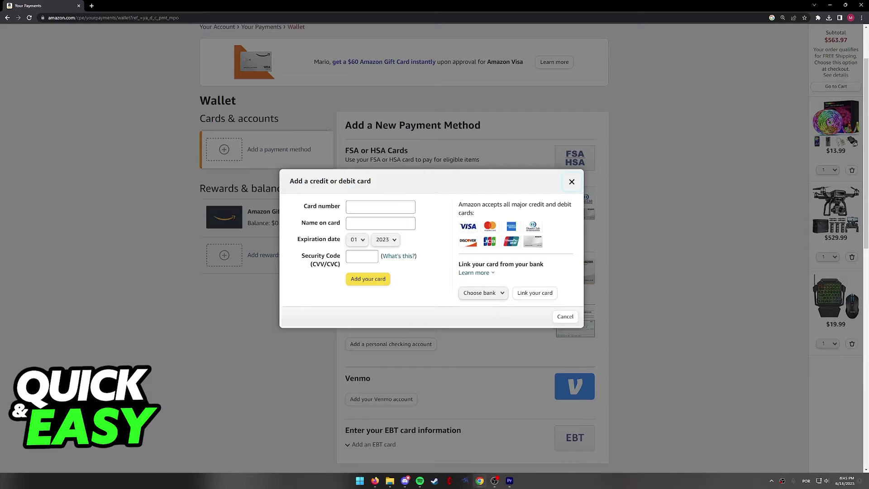
{"action": "left_click", "coordinate": [571, 181]}
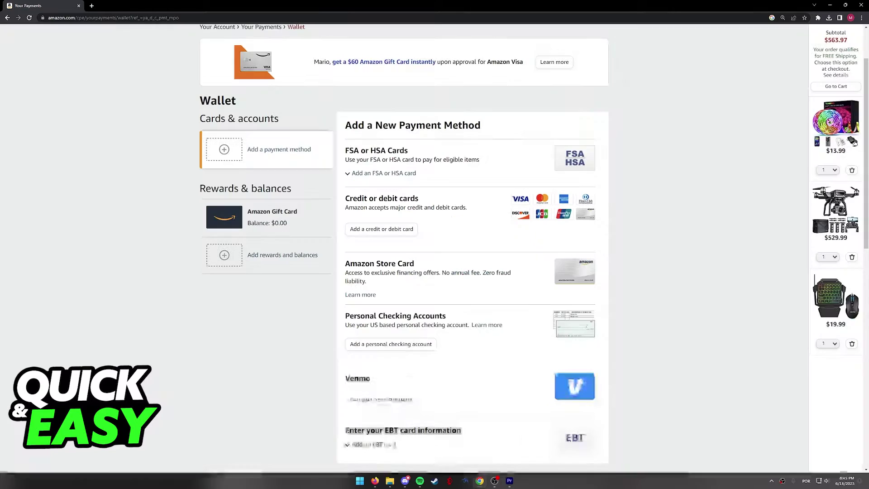
{"action": "scroll", "coordinate": [572, 181], "scroll_direction": "up", "scroll_amount": 1}
Switch to the Amazon Pay Overview tab showing the $0.00 gift card balance
{"action": "left_click", "coordinate": [261, 95]}
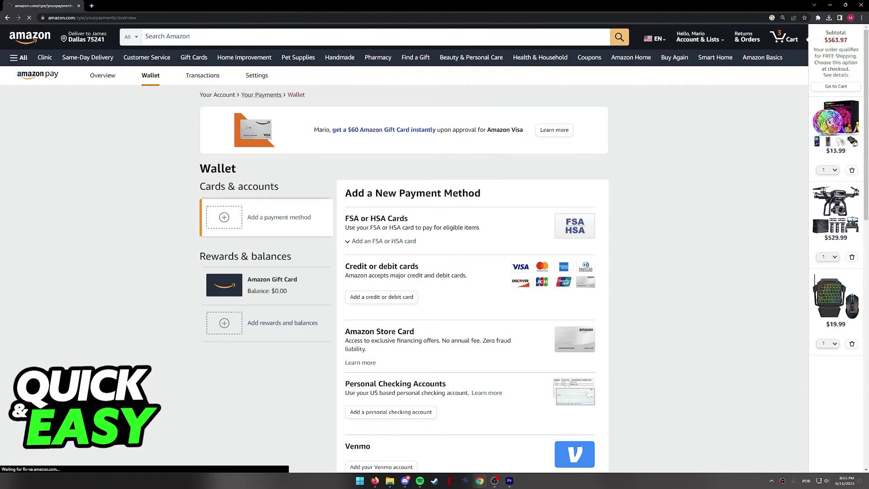